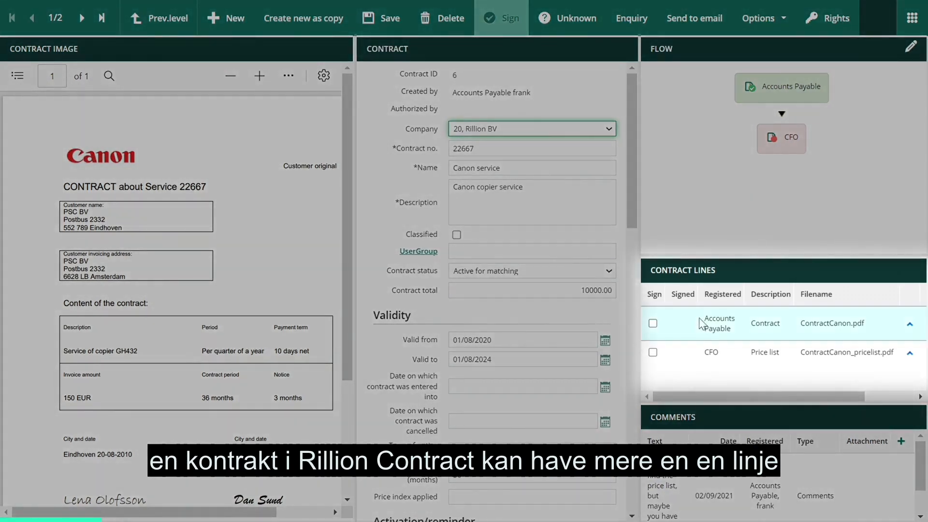
# Step: View the contract and price list documents attached to the Canon service contract's lines, ending on the contract document
pyautogui.click(720, 318)
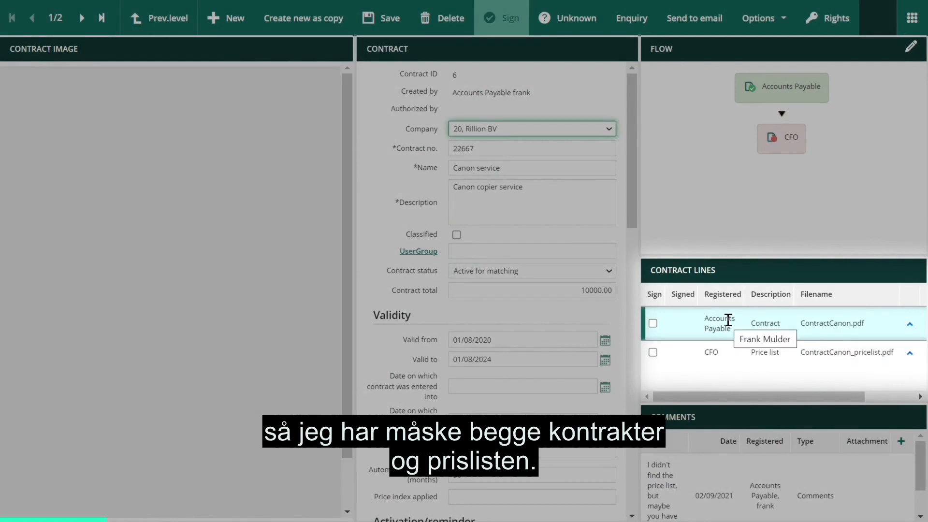
pyautogui.click(741, 353)
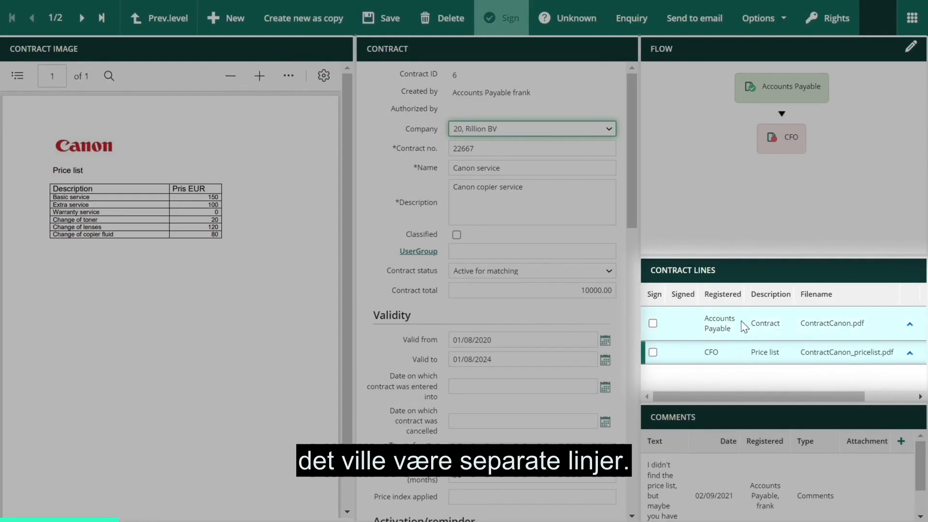
pyautogui.click(740, 320)
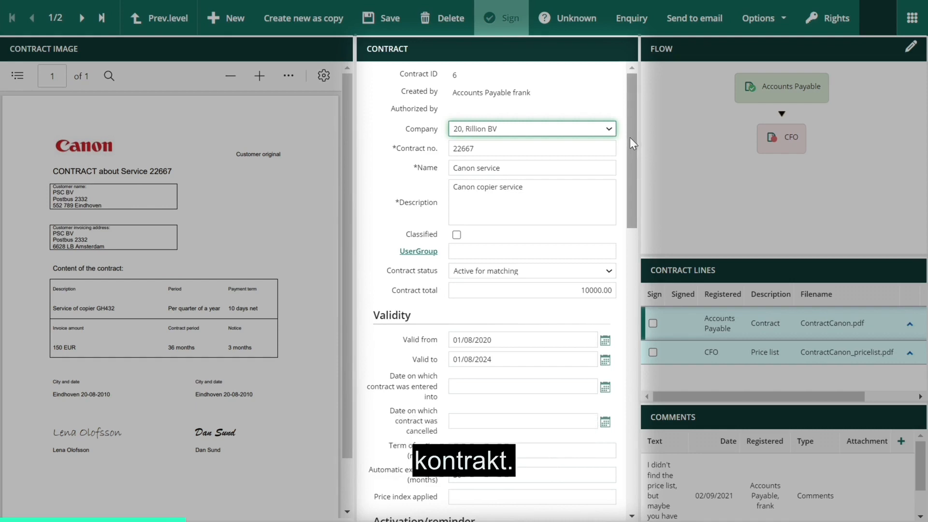
# Step: Examine the Canon service contract's general details, validity dates, notice term, automatic extension and reminder settings
pyautogui.click(570, 167)
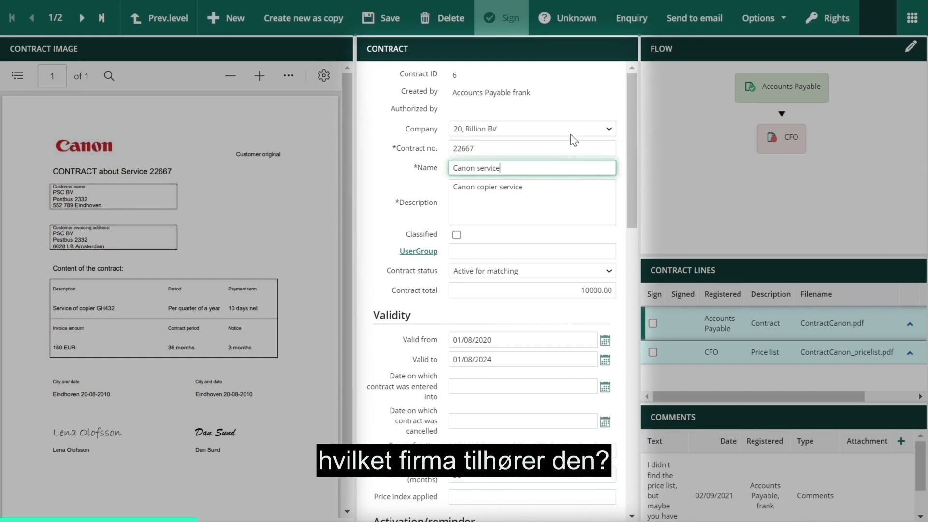
pyautogui.moveTo(628, 153); pyautogui.dragTo(628, 189)
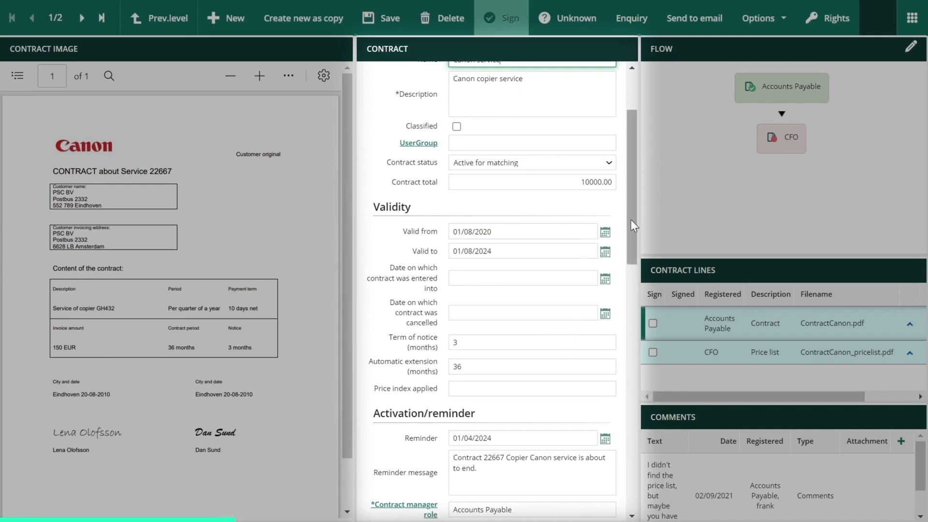
pyautogui.moveTo(630, 219); pyautogui.dragTo(633, 248)
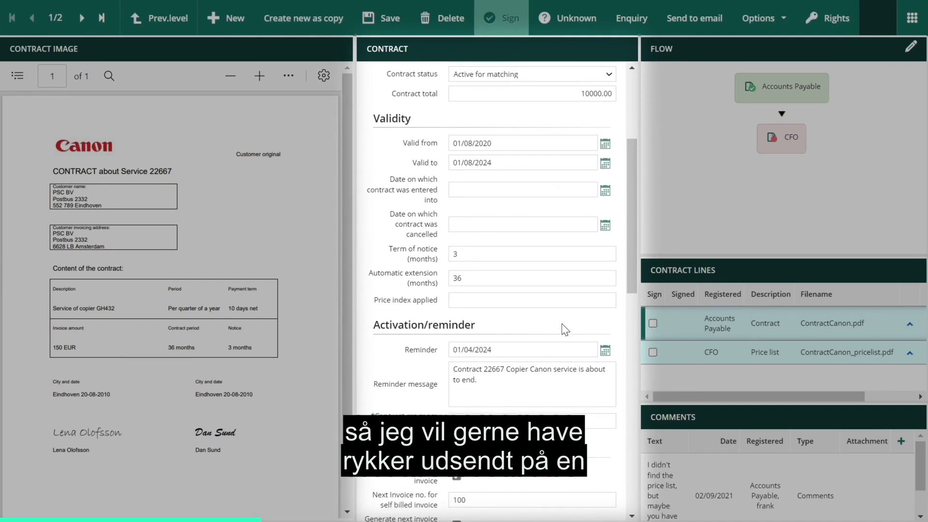
pyautogui.click(560, 352)
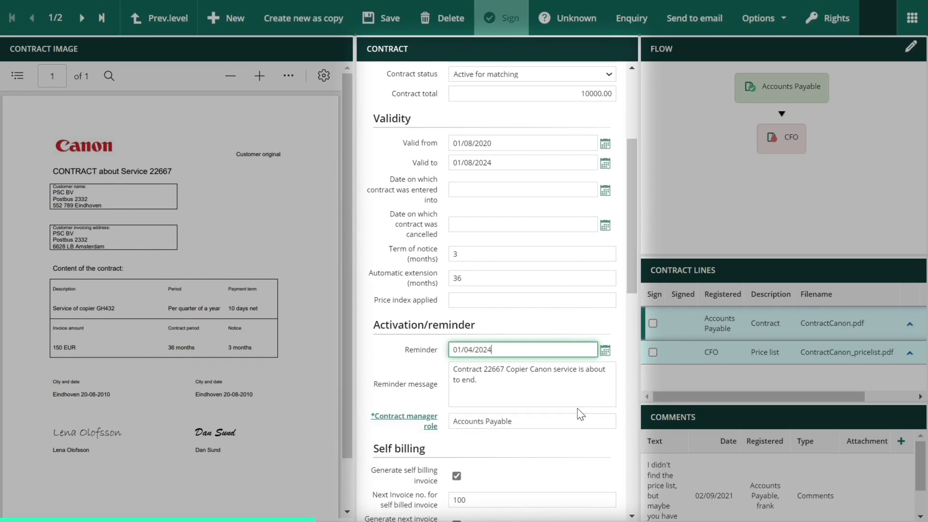
# Step: Examine the contract's periodic invoice periodicity, amounts and allowed deviations, invoice flow settings, account posting proposal and labelling
pyautogui.moveTo(633, 234); pyautogui.dragTo(642, 408)
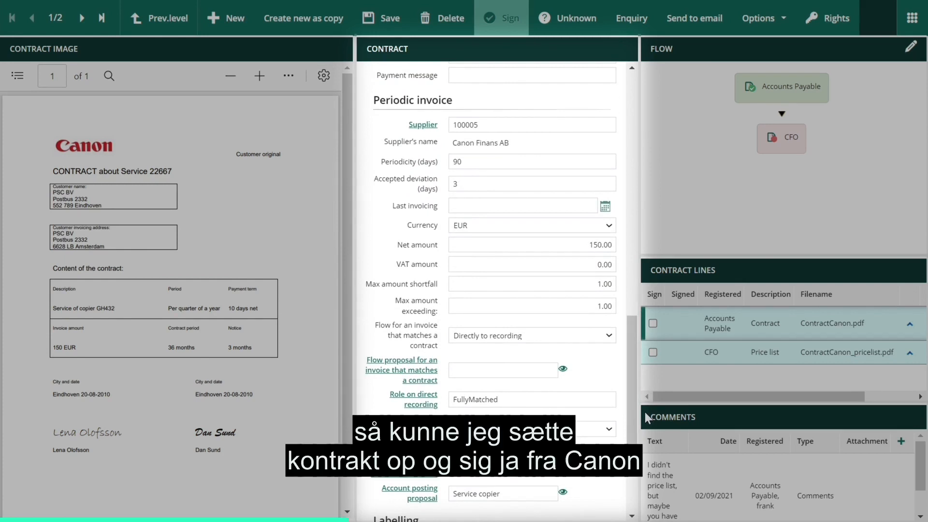
pyautogui.click(485, 161)
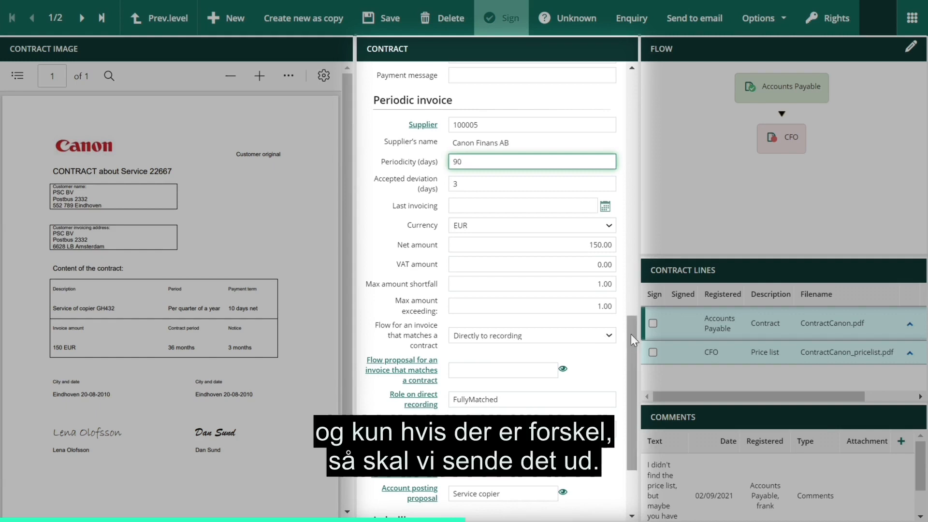
pyautogui.moveTo(631, 334); pyautogui.dragTo(634, 375)
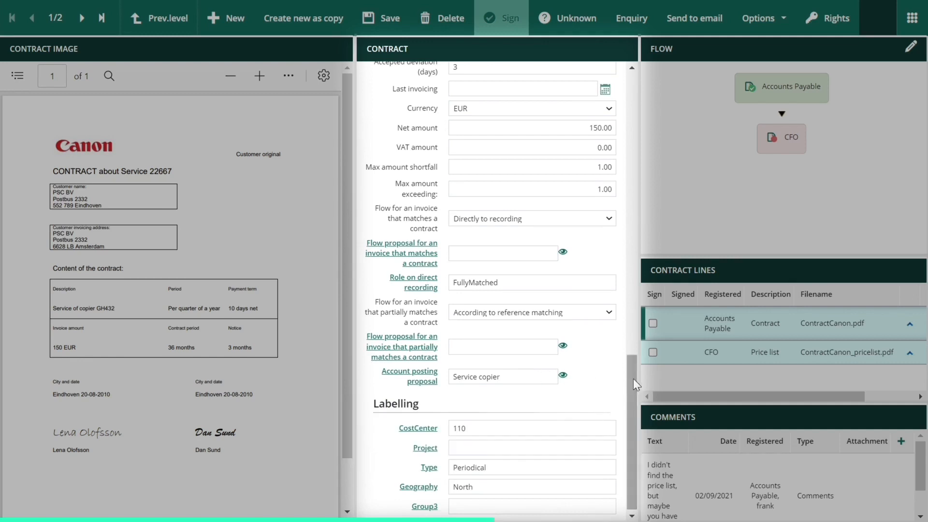
pyautogui.moveTo(628, 377); pyautogui.dragTo(628, 345)
pyautogui.moveTo(628, 337); pyautogui.dragTo(632, 253)
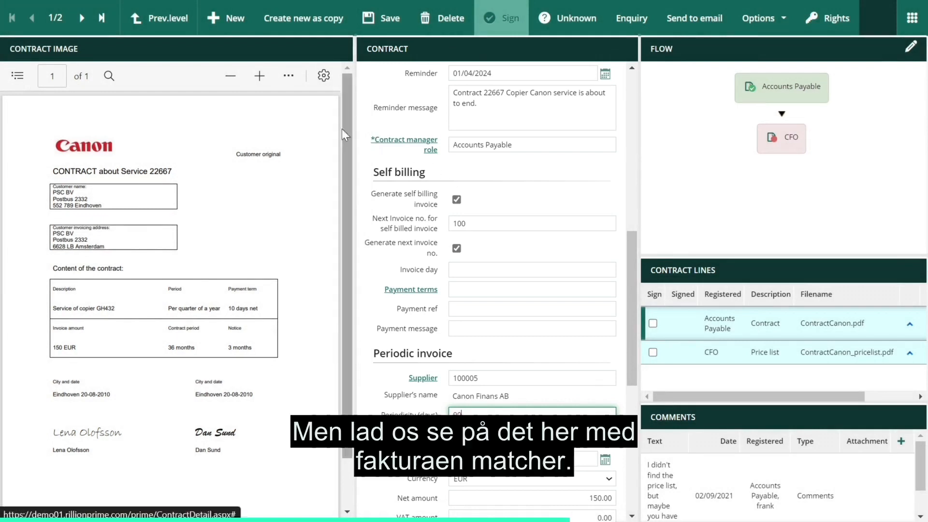
# Step: Leave the contract, switch the active role to Accounts Payable and open the invoice log
pyautogui.click(155, 21)
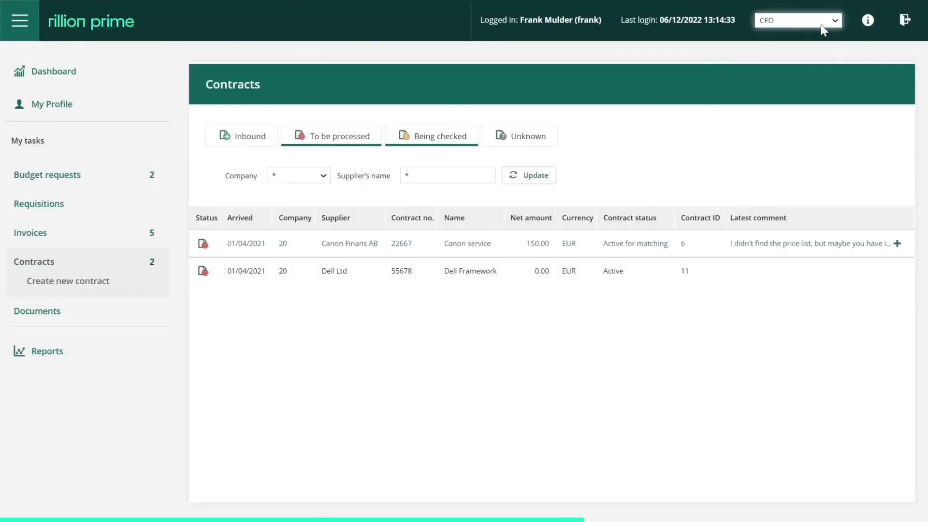
pyautogui.click(821, 24)
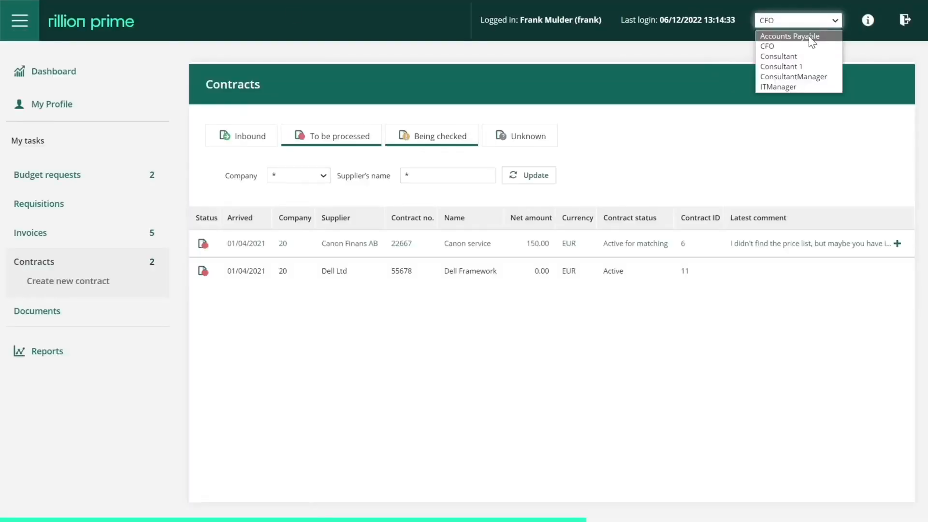
pyautogui.click(808, 37)
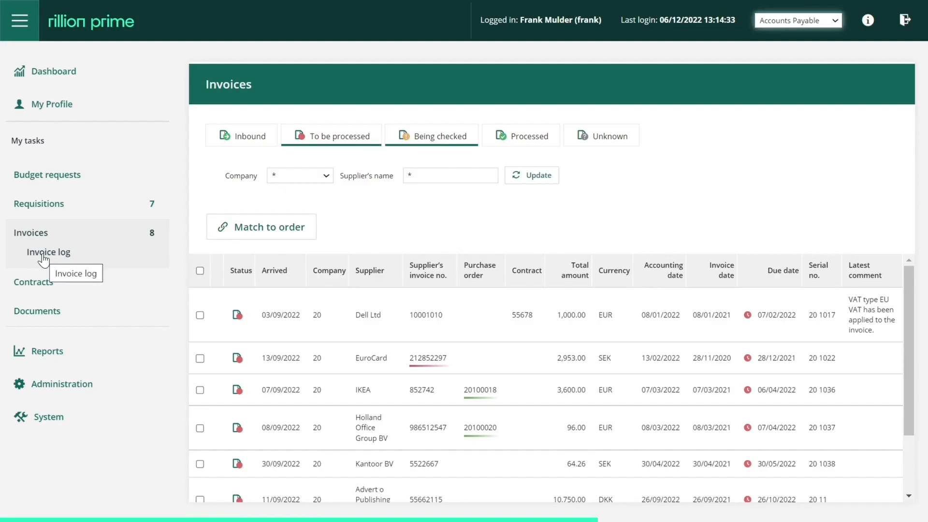
pyautogui.click(43, 254)
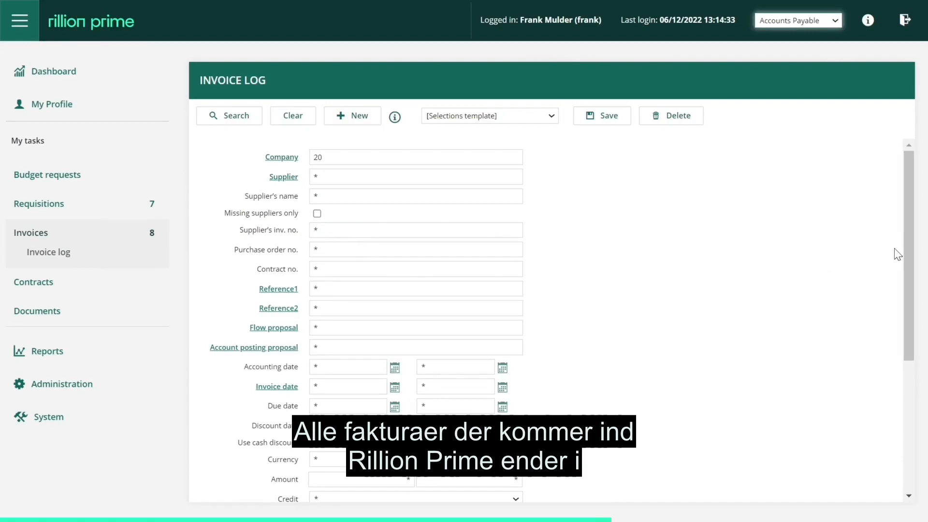
# Step: Search the invoice log for invoices whose type of matching is Match to contract
pyautogui.moveTo(906, 248); pyautogui.dragTo(908, 367)
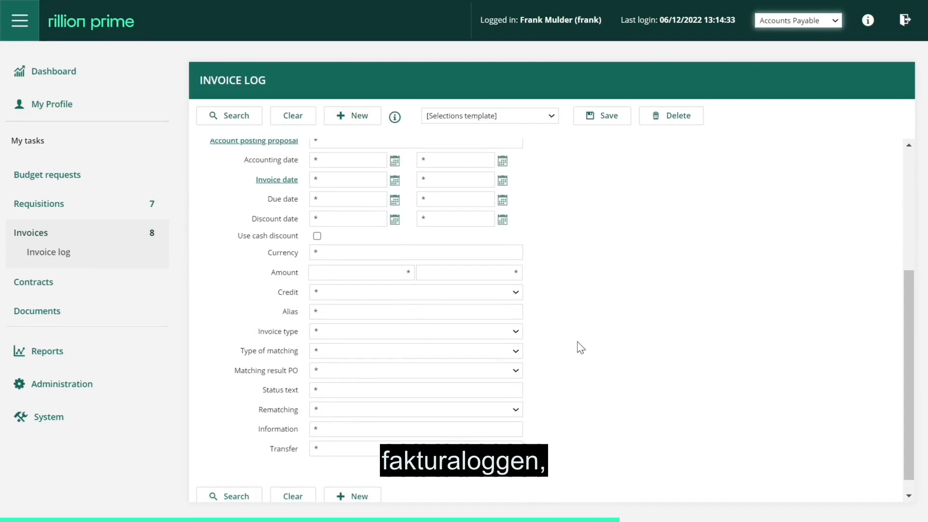
pyautogui.click(502, 330)
pyautogui.click(502, 331)
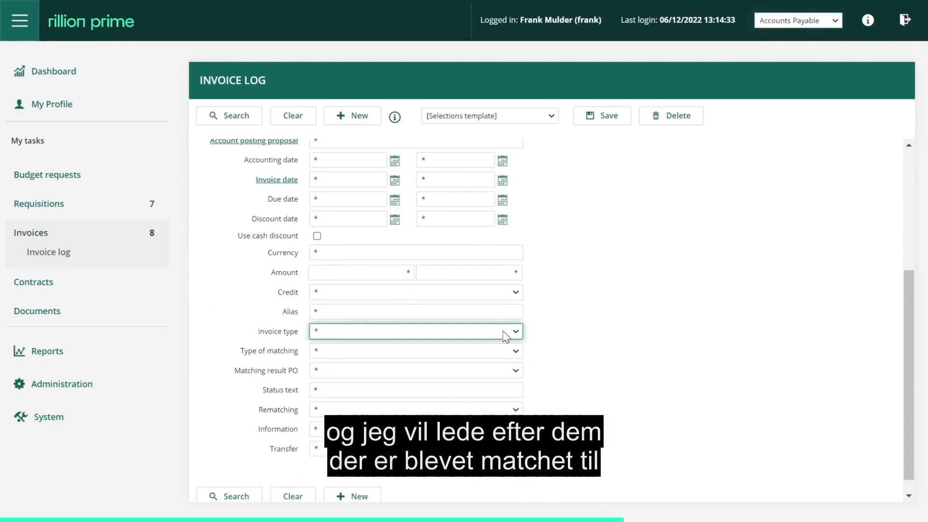
pyautogui.click(498, 351)
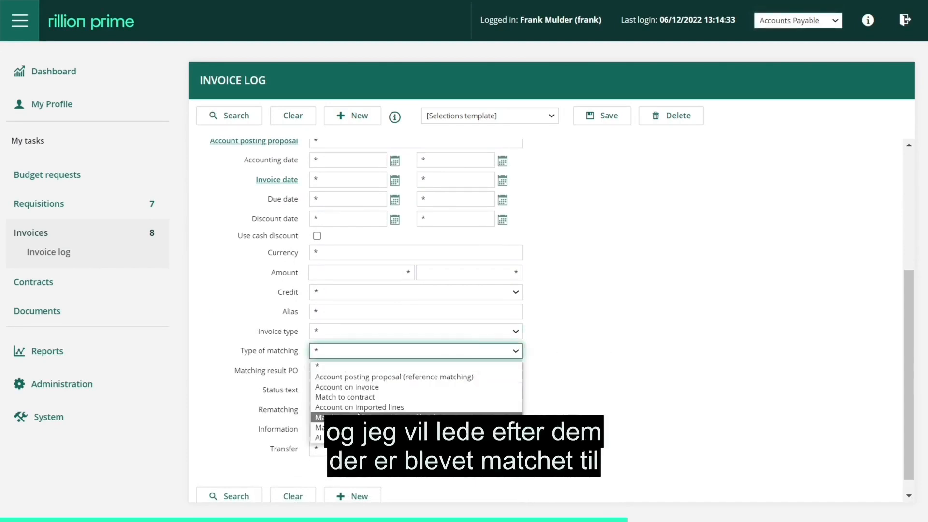
pyautogui.click(360, 397)
pyautogui.click(220, 496)
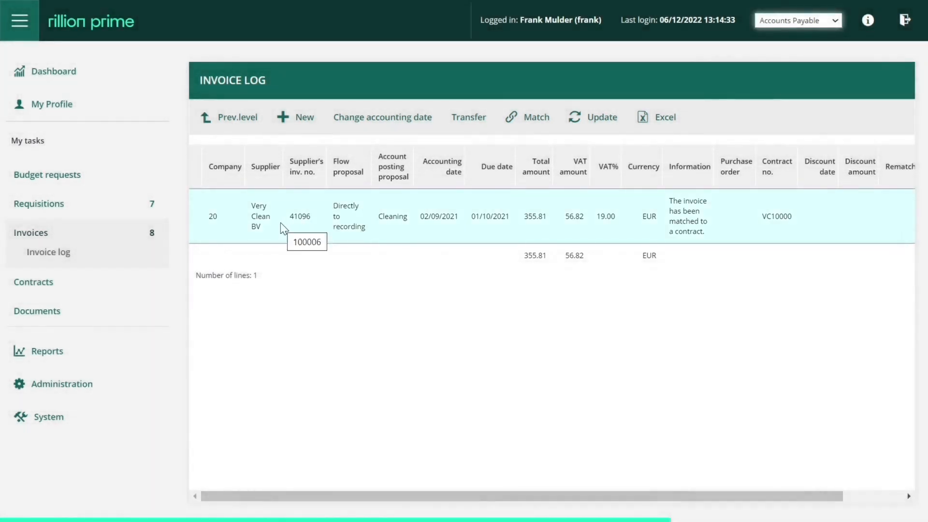
# Step: Open the Very Clean BV invoice, change its total amount to 500 and save it
pyautogui.click(282, 224)
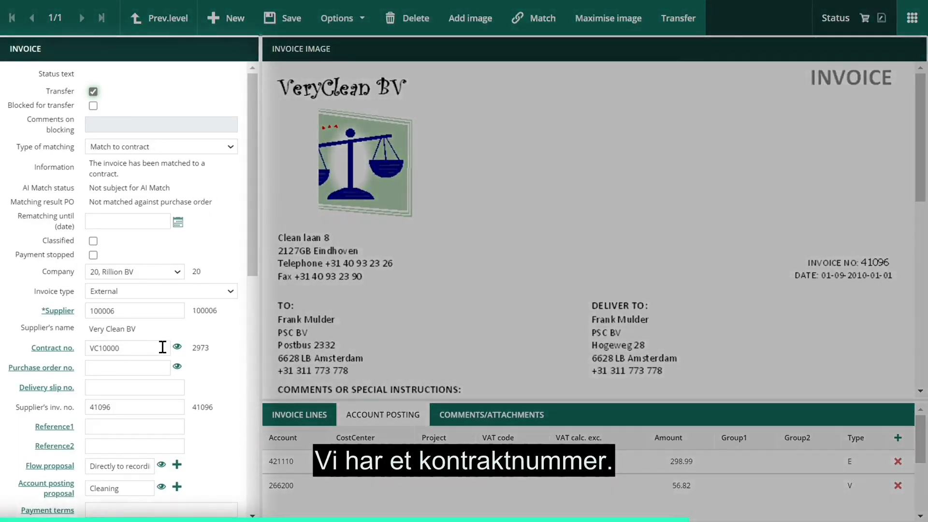
pyautogui.click(162, 347)
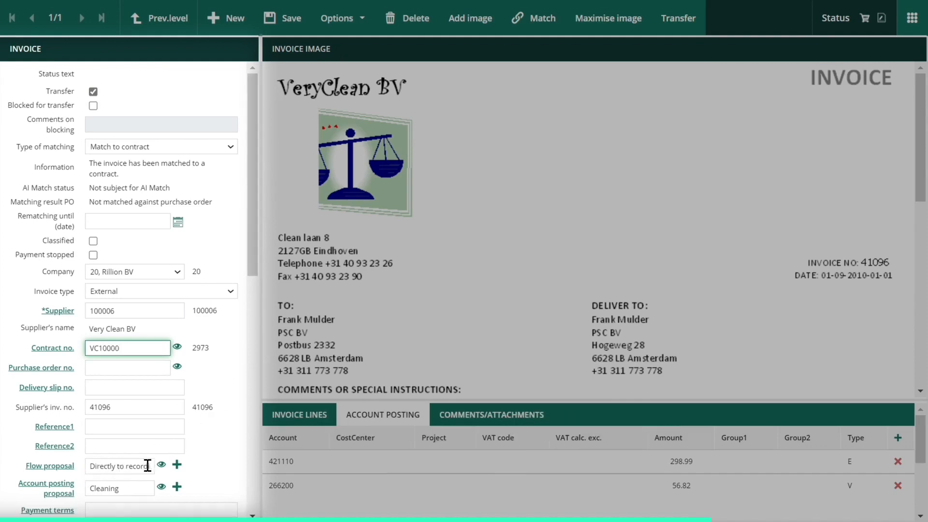
pyautogui.moveTo(250, 244); pyautogui.dragTo(246, 389)
pyautogui.click(142, 388)
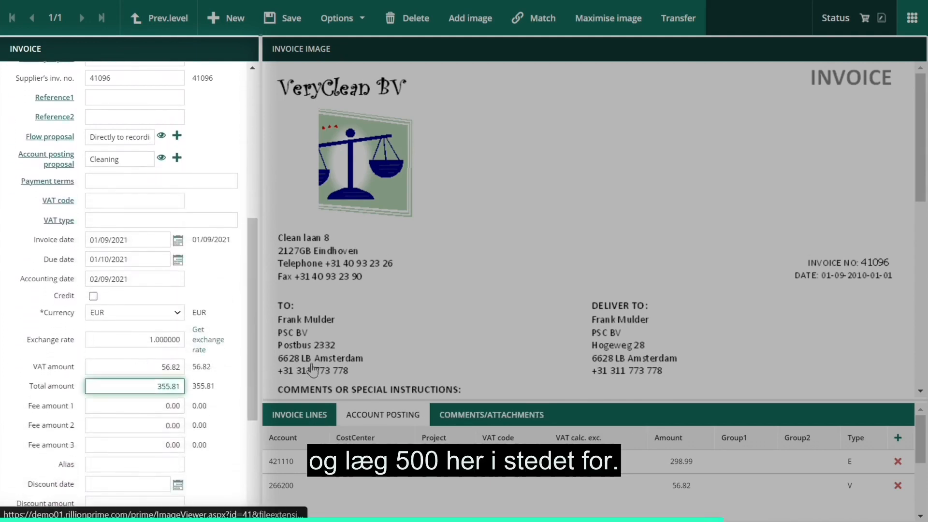
pyautogui.press('BackSpace')
pyautogui.press('BackSpace')
pyautogui.press('BackSpace')
pyautogui.press('BackSpace')
pyautogui.press('BackSpace')
pyautogui.press('BackSpace')
pyautogui.write('500')
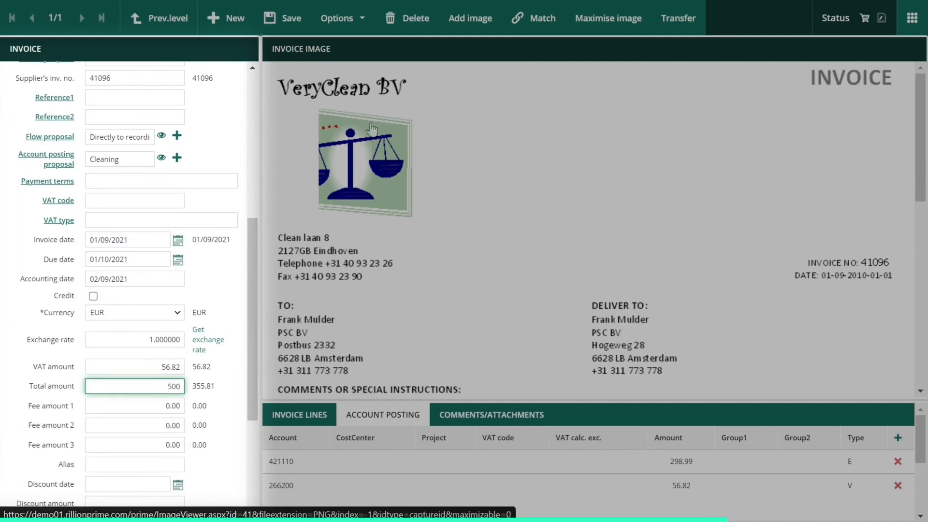
pyautogui.click(283, 20)
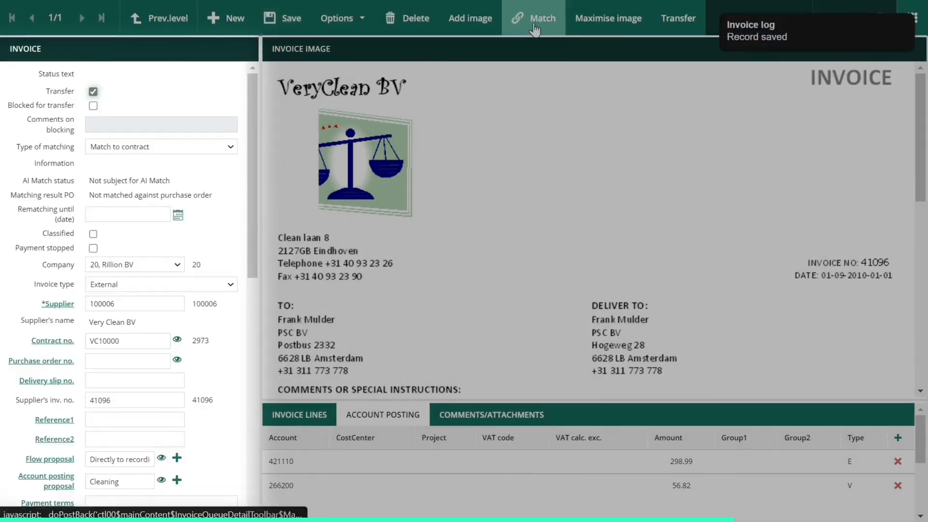
# Step: Rerun the matching for the Very Clean BV invoice, review its matching information and flow proposal, and return to the invoice log
pyautogui.click(534, 25)
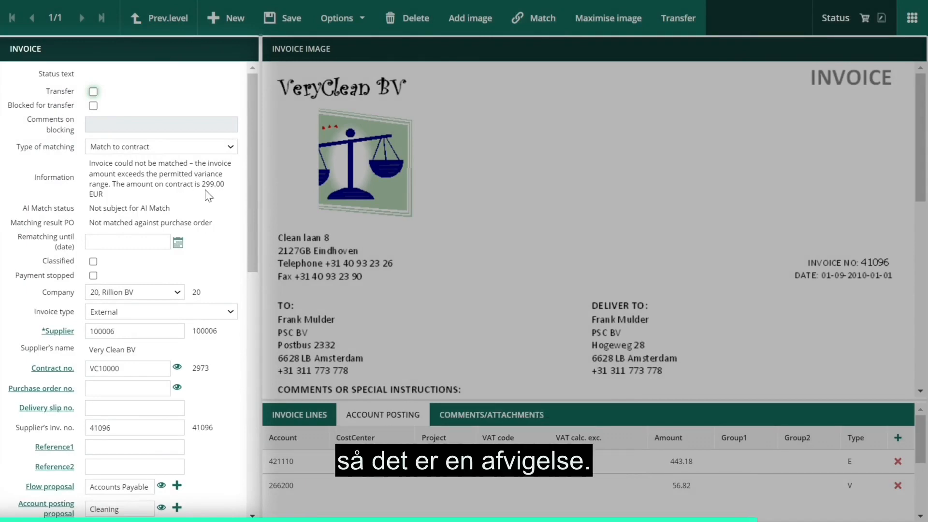
pyautogui.moveTo(249, 190); pyautogui.dragTo(251, 266)
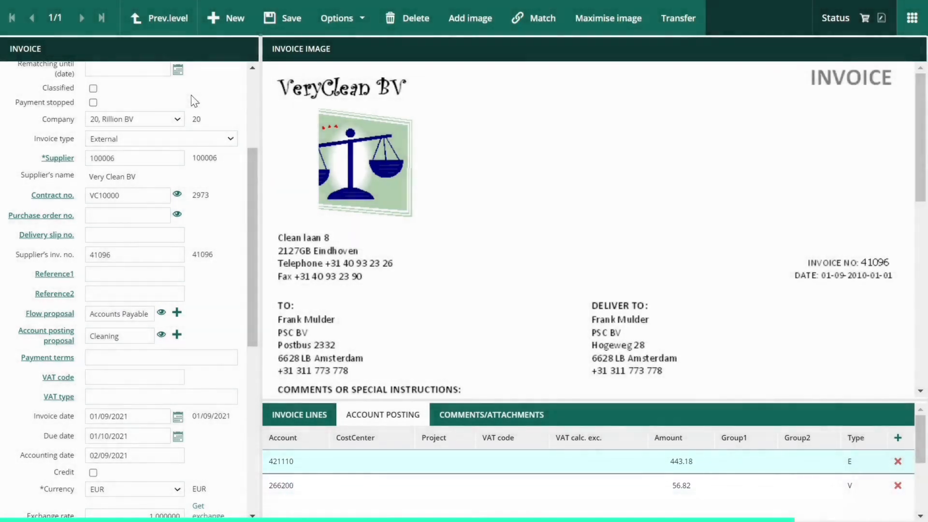
pyautogui.click(172, 20)
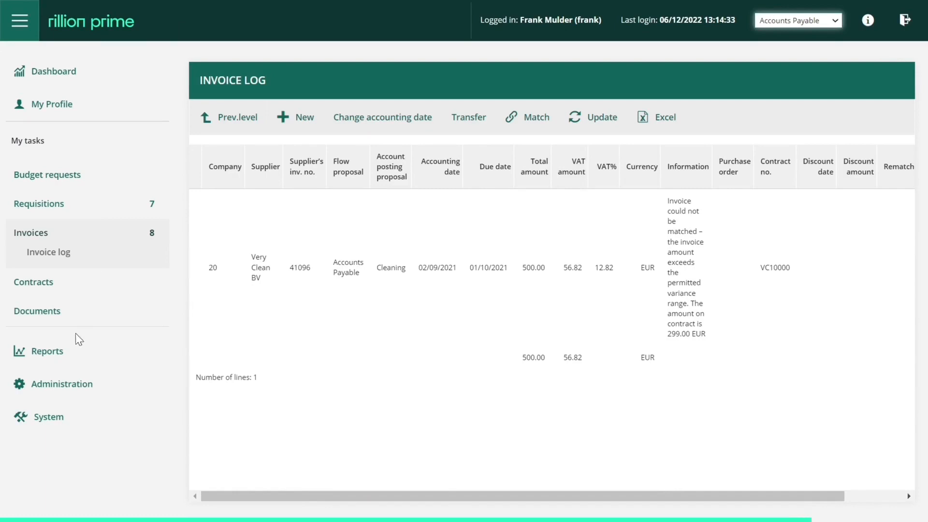
# Step: Open the Show Contract report and search for all contracts with the default unrestricted criteria
pyautogui.click(44, 353)
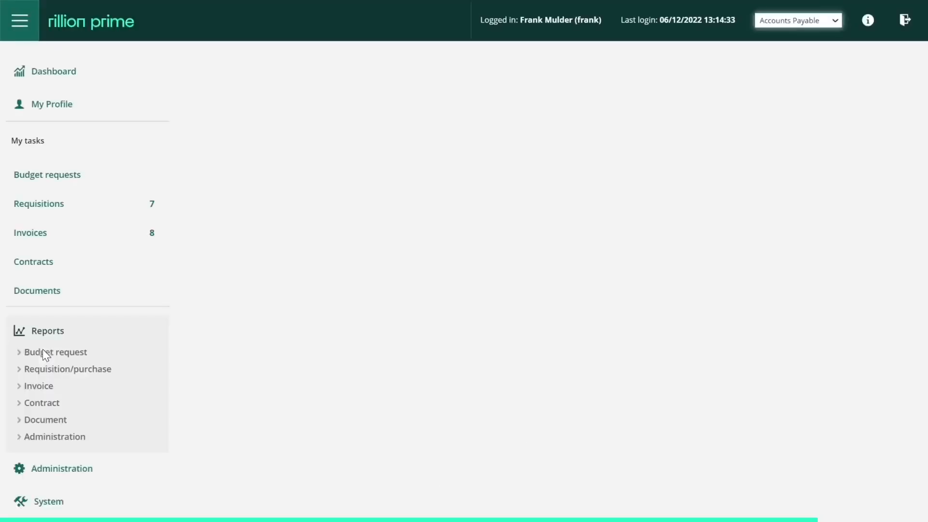
pyautogui.click(30, 402)
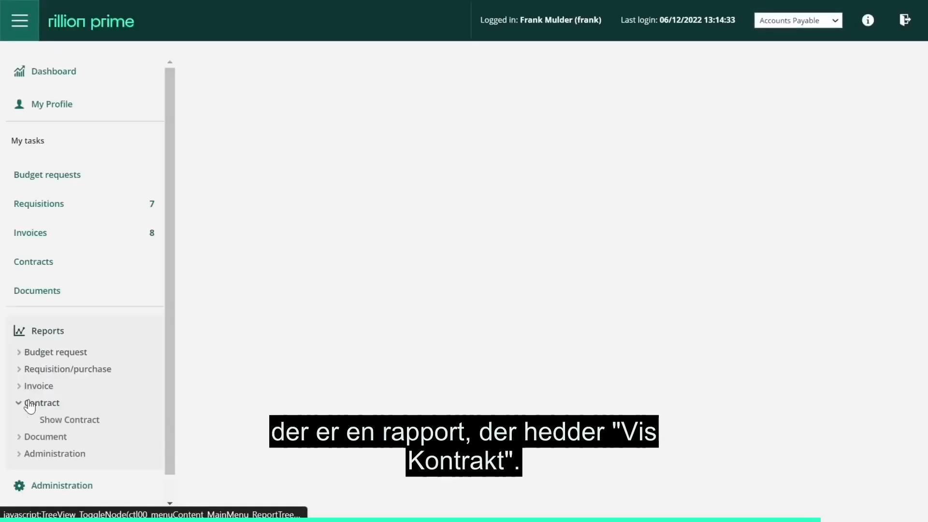
pyautogui.click(54, 420)
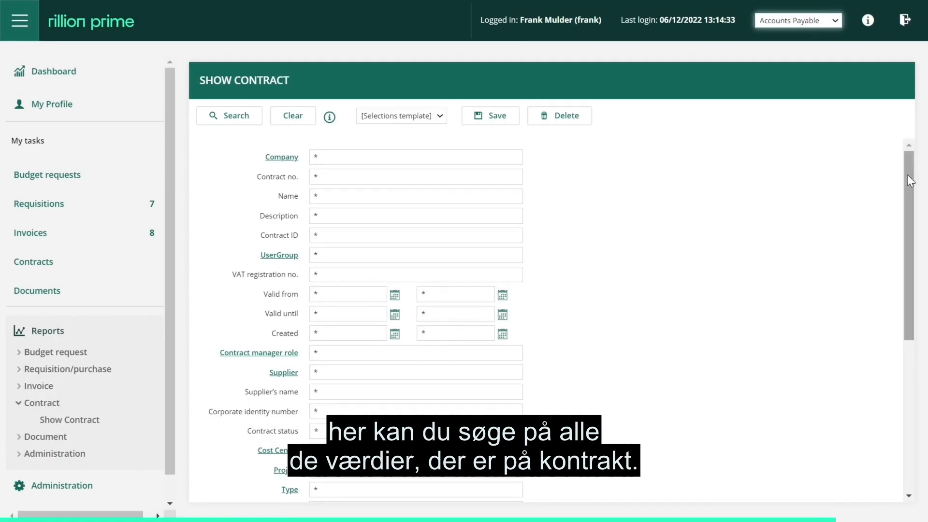
pyautogui.moveTo(909, 183); pyautogui.dragTo(920, 167)
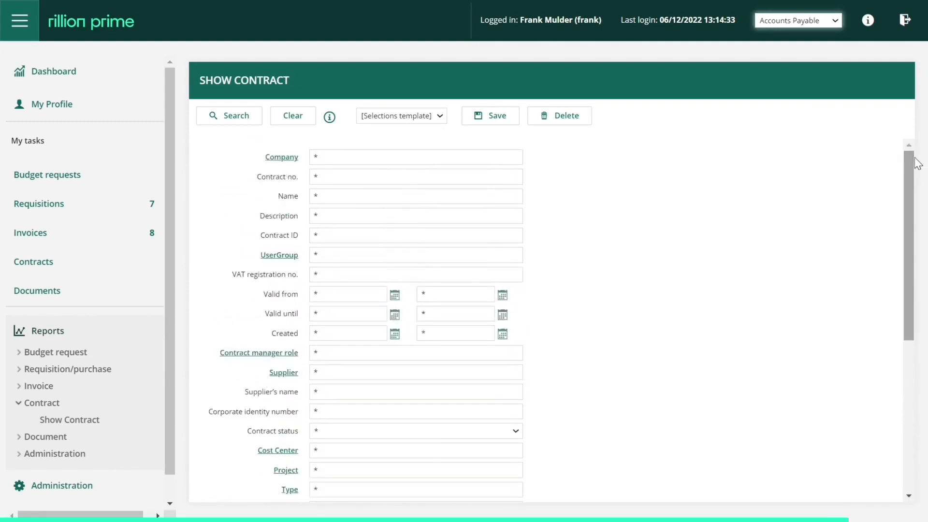
pyautogui.click(228, 121)
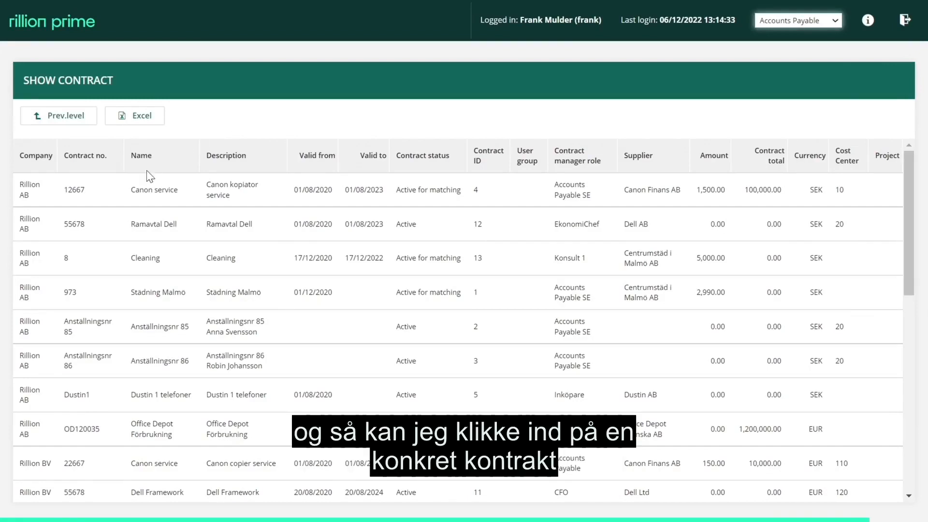
# Step: View the Rillion AB Canon service contract from the report, browse to the next contract and return to the results
pyautogui.click(114, 190)
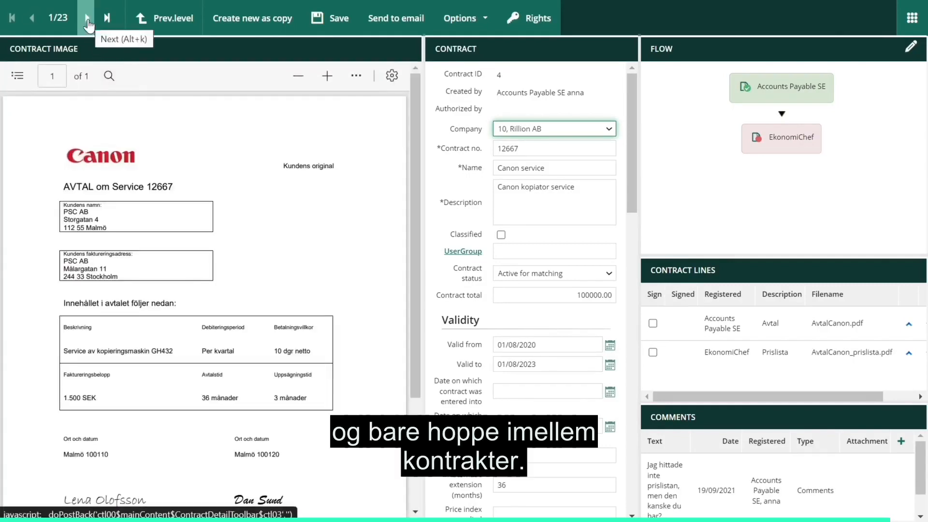
pyautogui.click(86, 19)
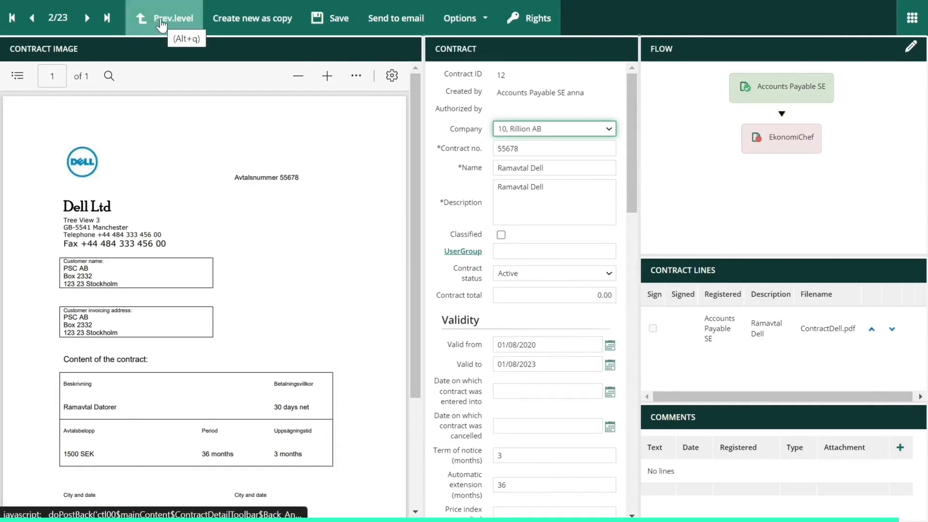
pyautogui.click(161, 22)
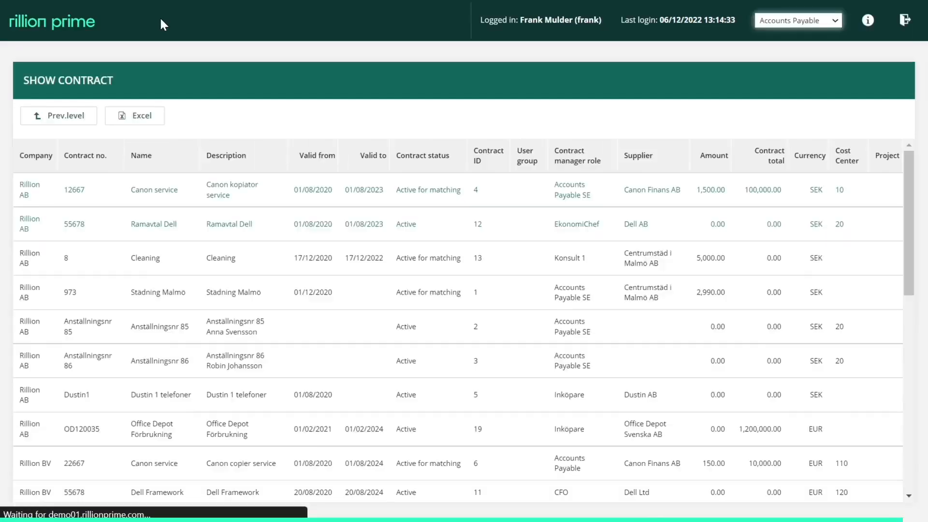